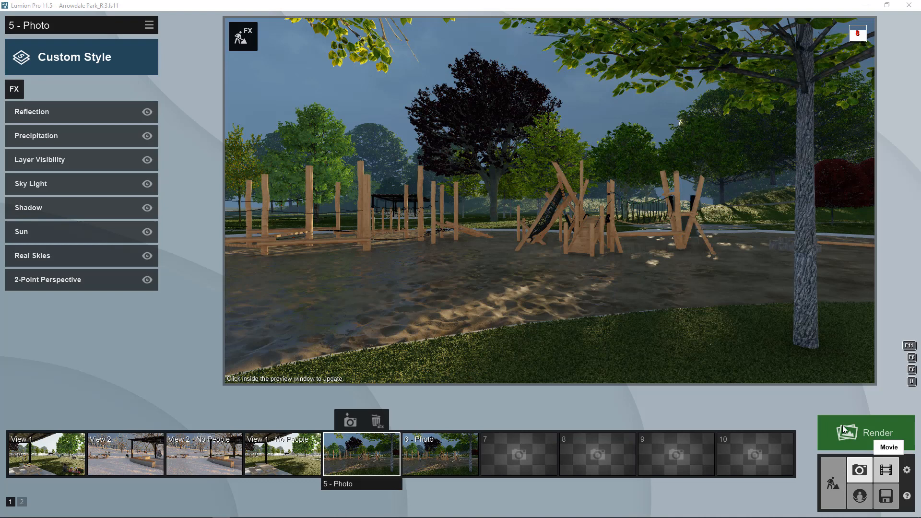
# Limit the photo set export to rainy shots 5 and 6, unticking the four daytime views.
pyautogui.click(871, 433)
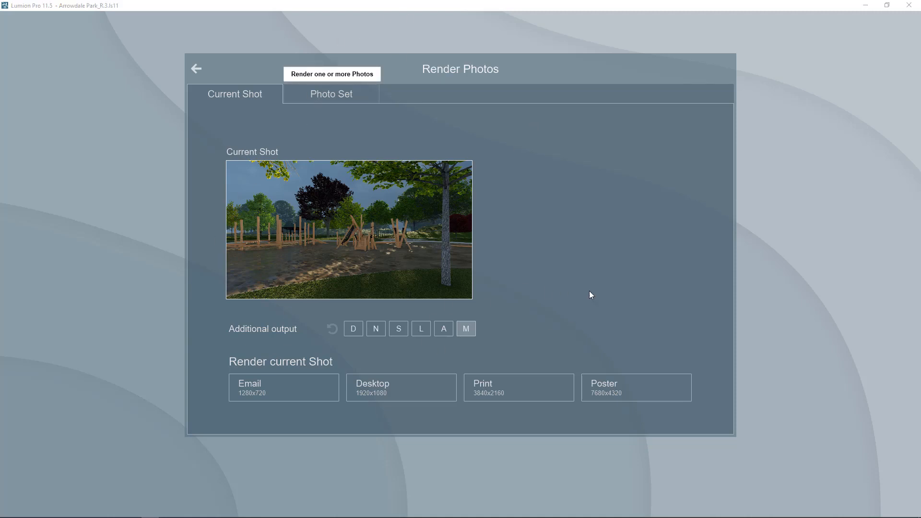
pyautogui.click(332, 93)
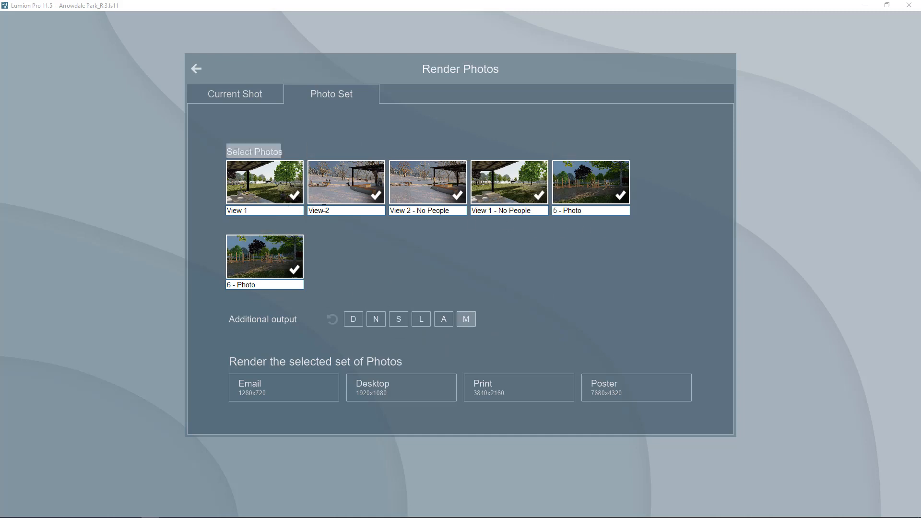
pyautogui.click(294, 195)
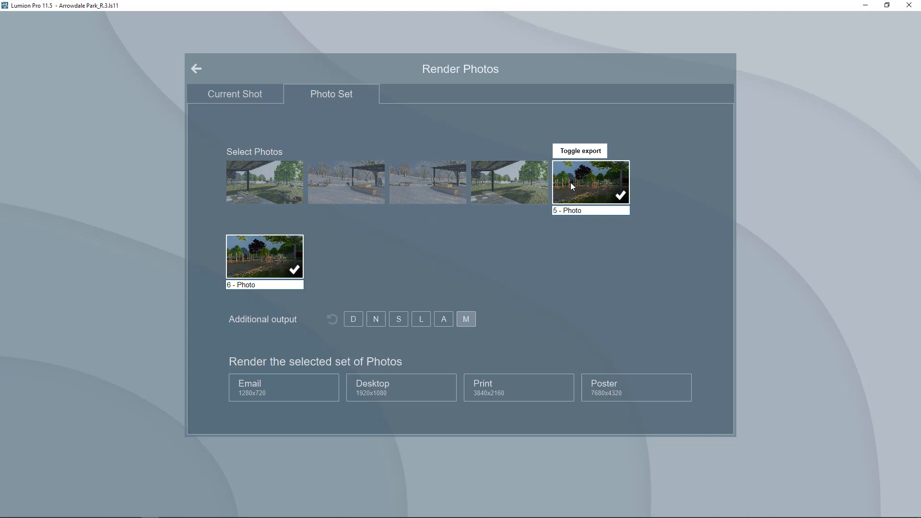
pyautogui.doubleClick(583, 211)
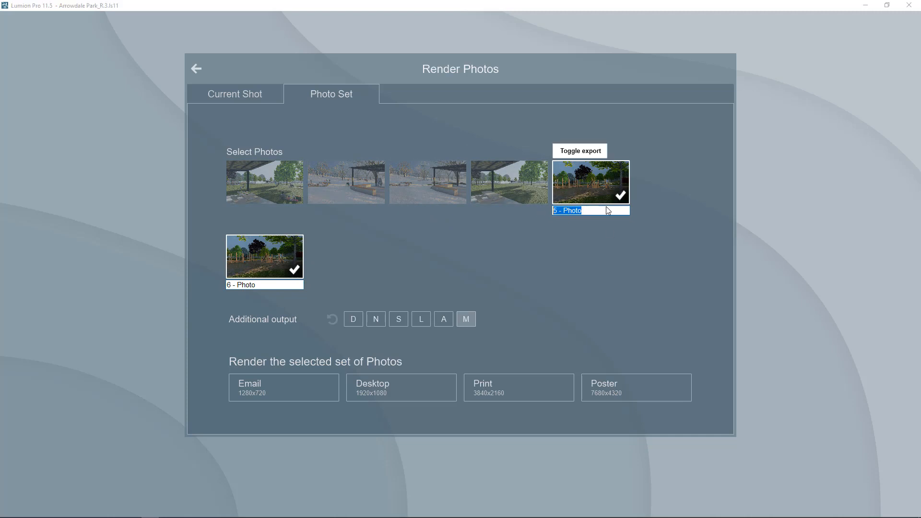
pyautogui.click(561, 259)
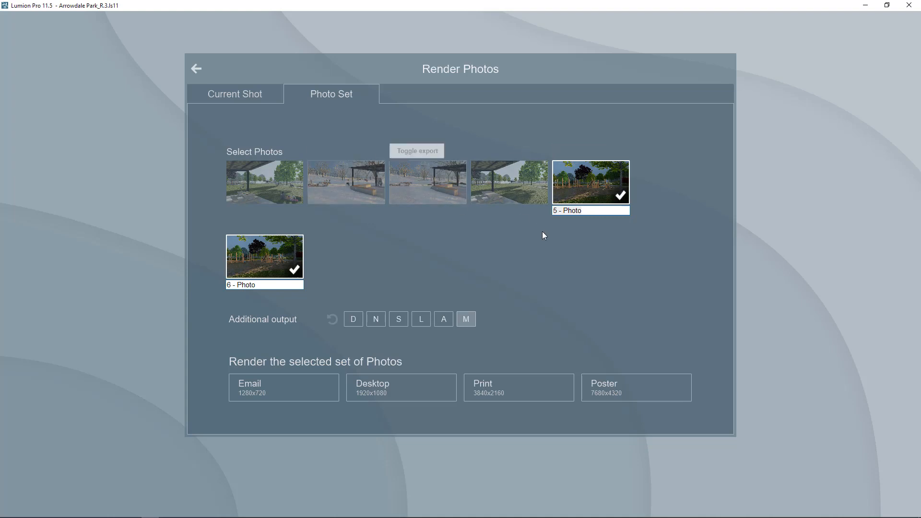
pyautogui.click(195, 66)
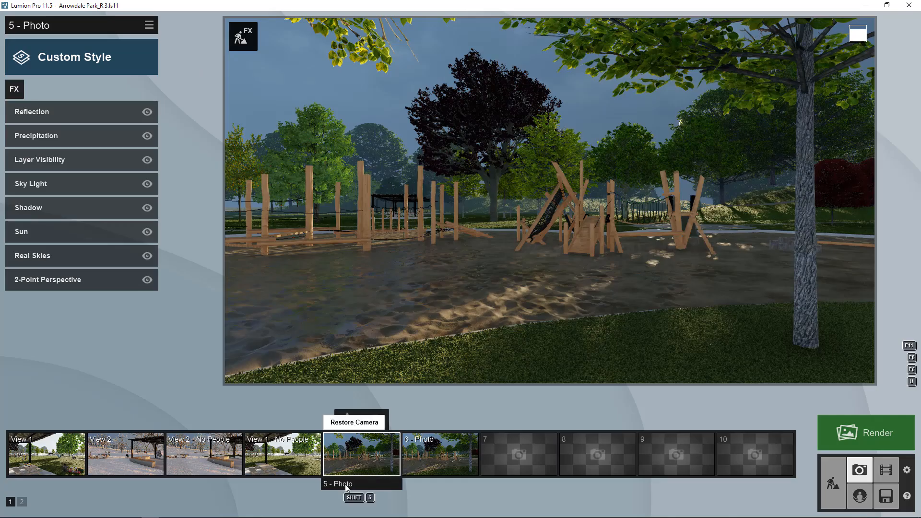
# Rename shot 5 to 'Rain Afternoon - No People'.
pyautogui.doubleClick(345, 484)
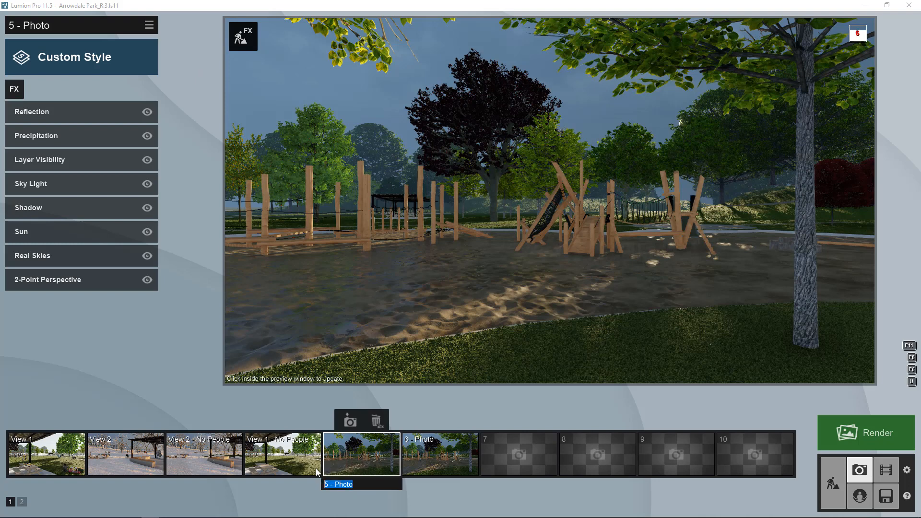
pyautogui.write('Rain Afternoo')
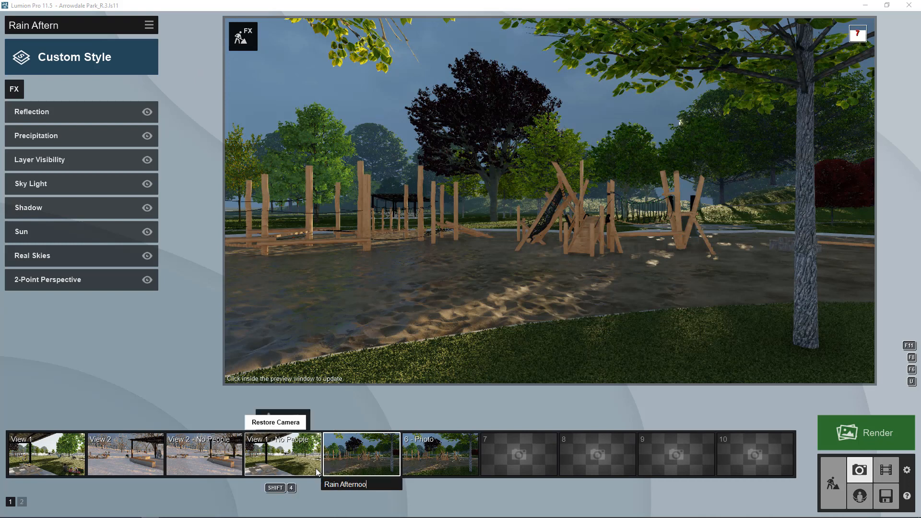
pyautogui.write('n - PP')
pyautogui.press('BackSpace')
pyautogui.press('BackSpace')
pyautogui.write('No People')
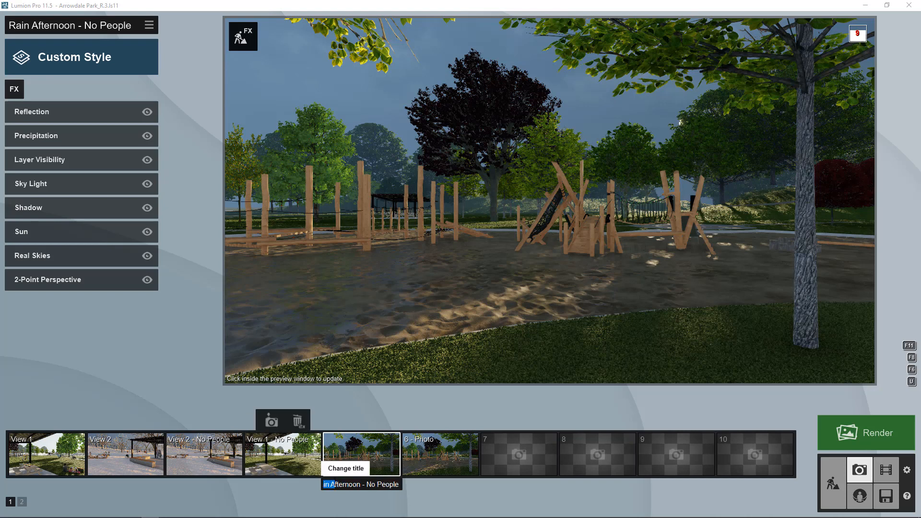
pyautogui.press('Return')
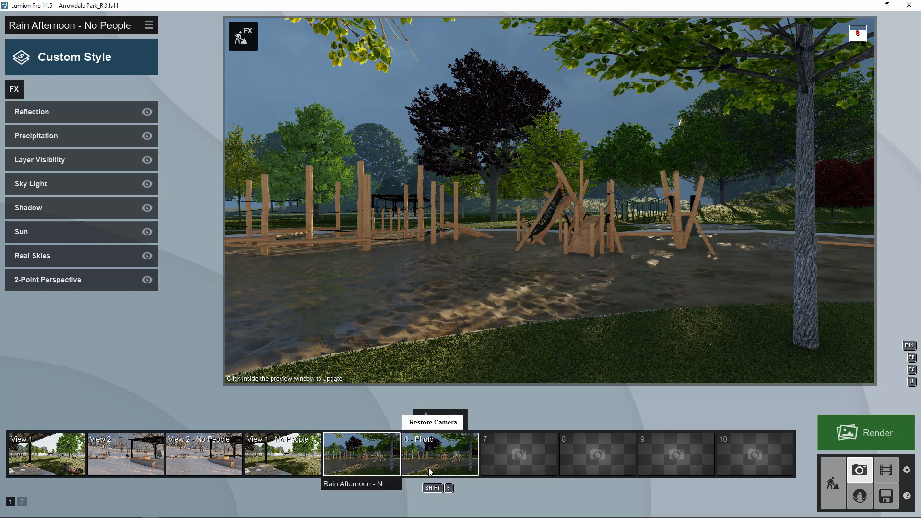
# Rename shot 6 to 'Rain Afternoon - People' and return to the photo set render options.
pyautogui.click(407, 487)
pyautogui.hotkey('ctrl', 'v')
pyautogui.press('BackSpace')
pyautogui.press('BackSpace')
pyautogui.press('BackSpace')
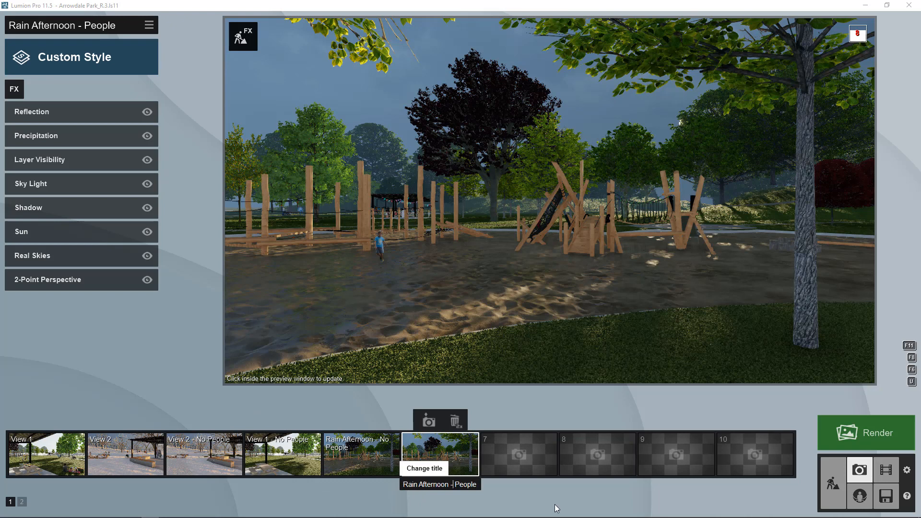
pyautogui.press('Return')
pyautogui.click(871, 432)
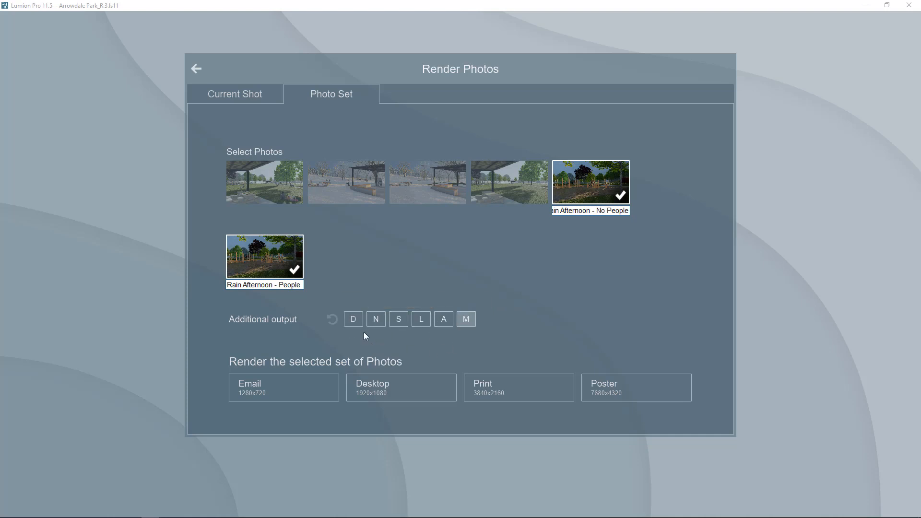
# Enable the sky alpha map output alongside the material ID map.
pyautogui.click(444, 320)
pyautogui.click(466, 320)
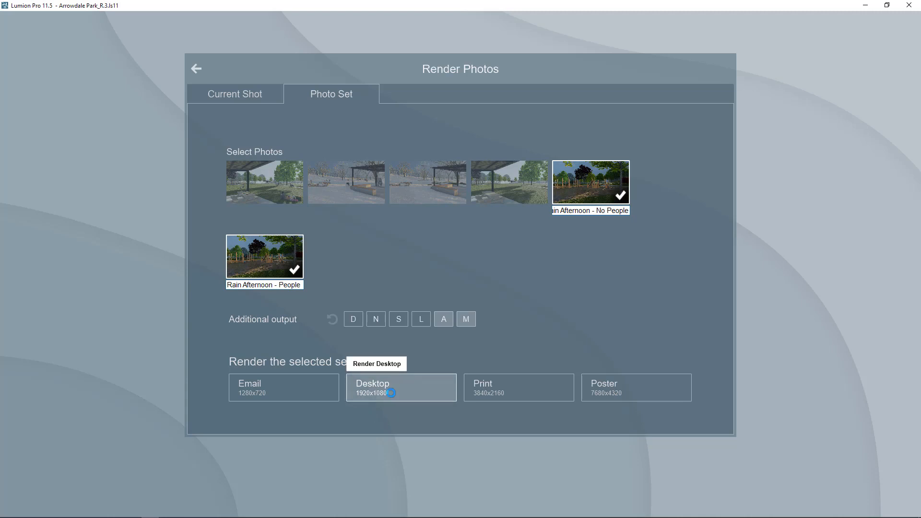
# Start the 1920x1080 render and create a 210724_Drafts folder under Arrowdale Park Renders.
pyautogui.click(391, 393)
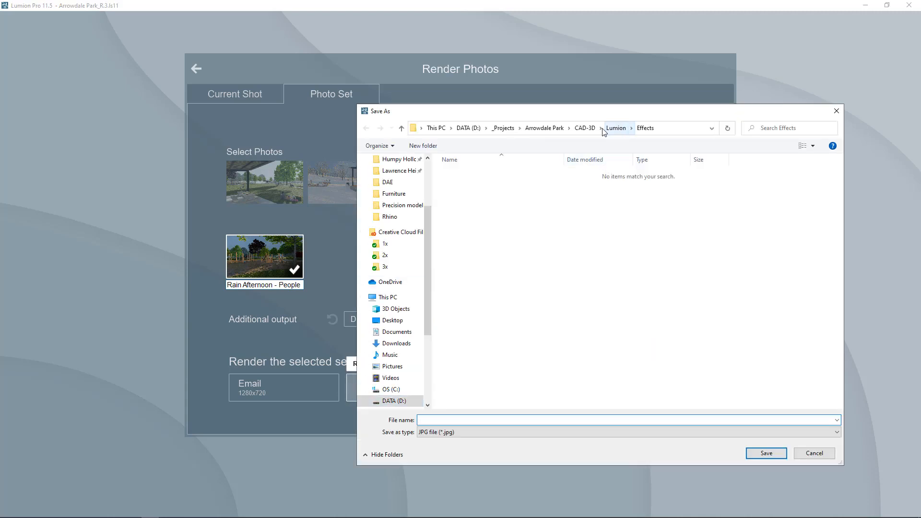
pyautogui.click(584, 128)
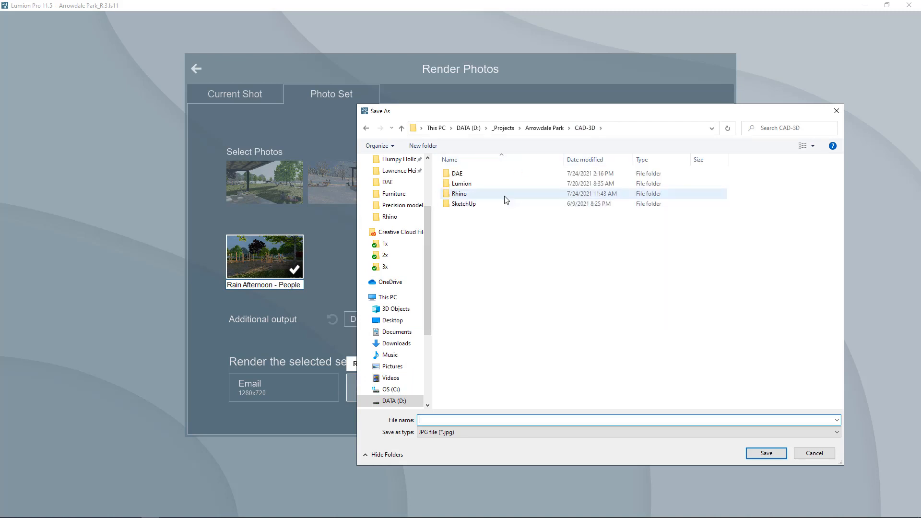
pyautogui.click(545, 129)
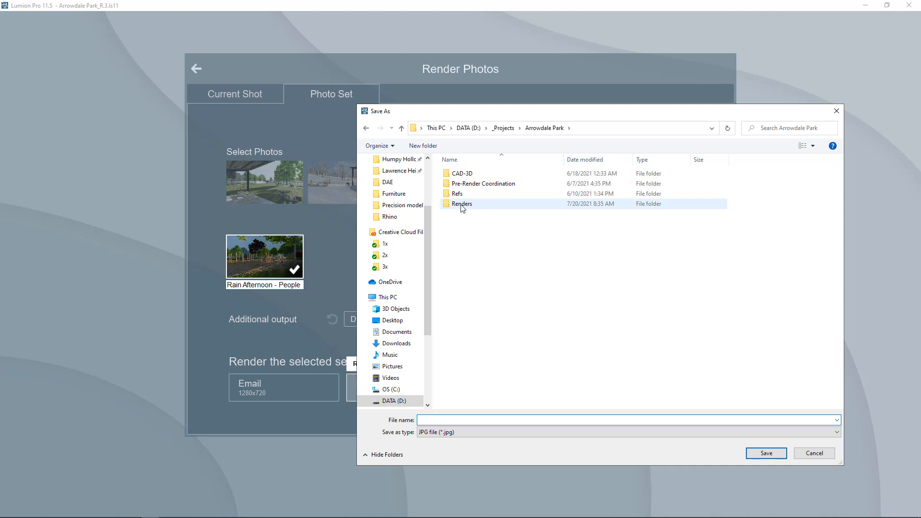
pyautogui.doubleClick(463, 209)
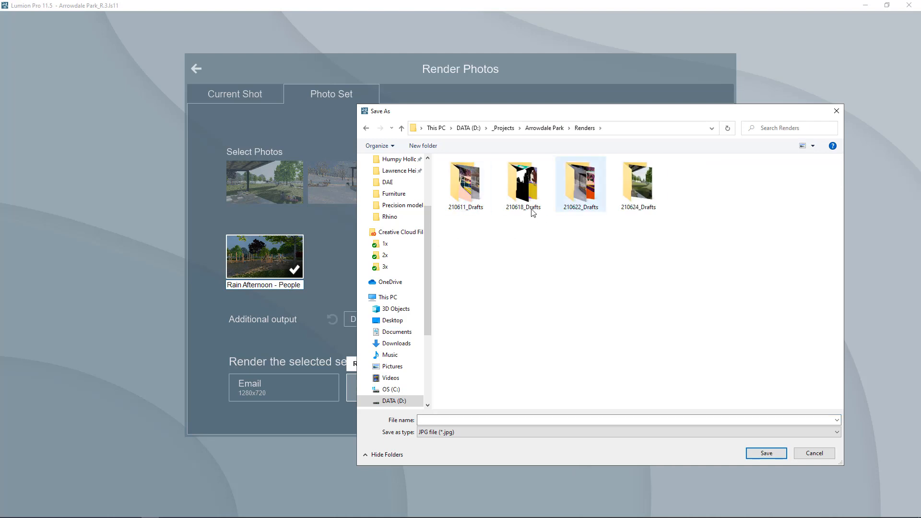
pyautogui.hotkey('ctrl', 'shift', 'n')
pyautogui.write('21')
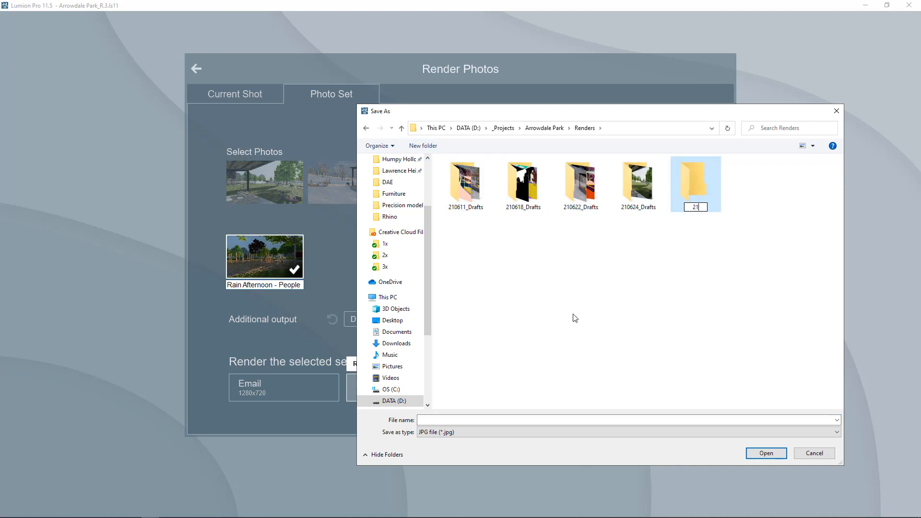
pyautogui.write('0724_Drafts')
pyautogui.press('Return')
pyautogui.press('Return')
# Save the photo set as 210724 inside the new 210724_Drafts folder.
pyautogui.click(463, 420)
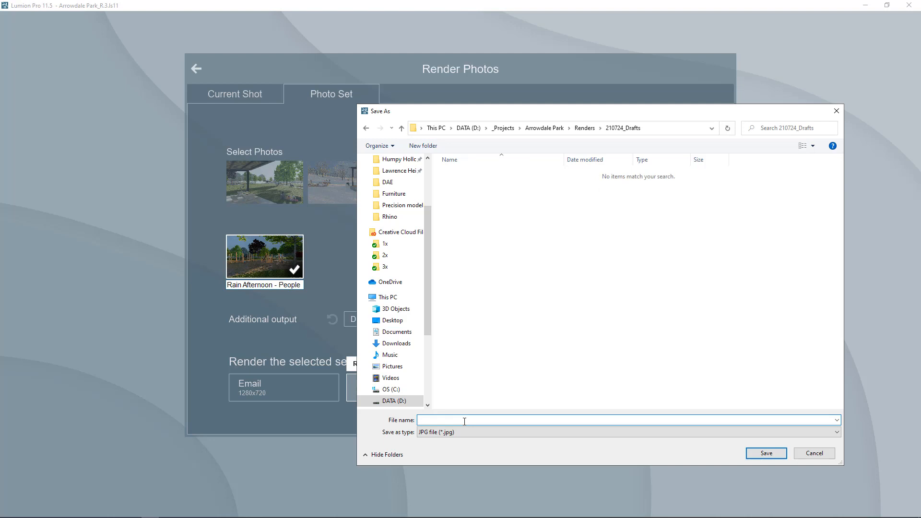
pyautogui.write('210724')
pyautogui.click(766, 454)
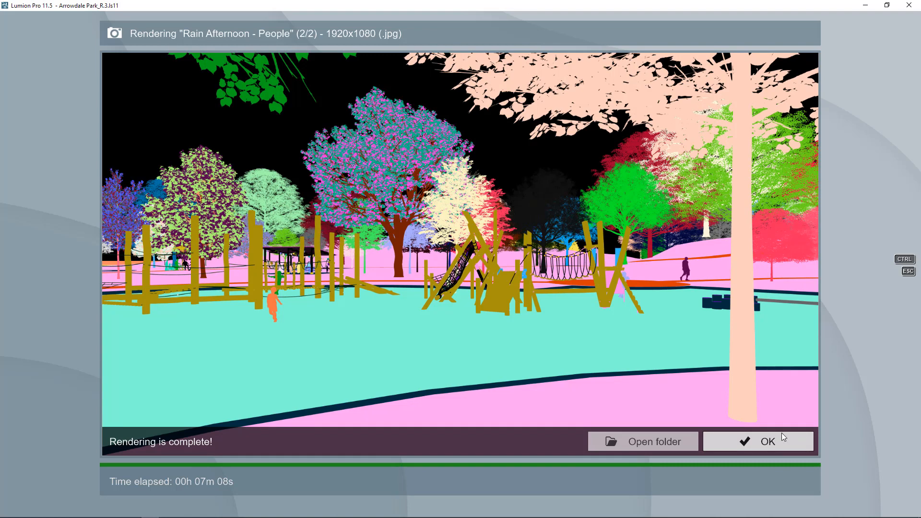
# Browse to D:\_Projects\Arrowdale Park\Renders\210724_Drafts and view the Rain Afternoon - No People render.
pyautogui.click(750, 440)
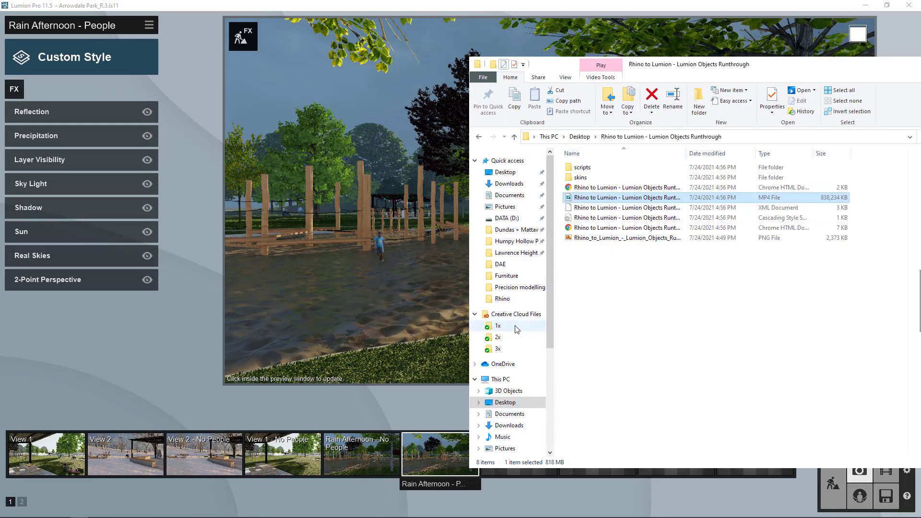
pyautogui.click(507, 218)
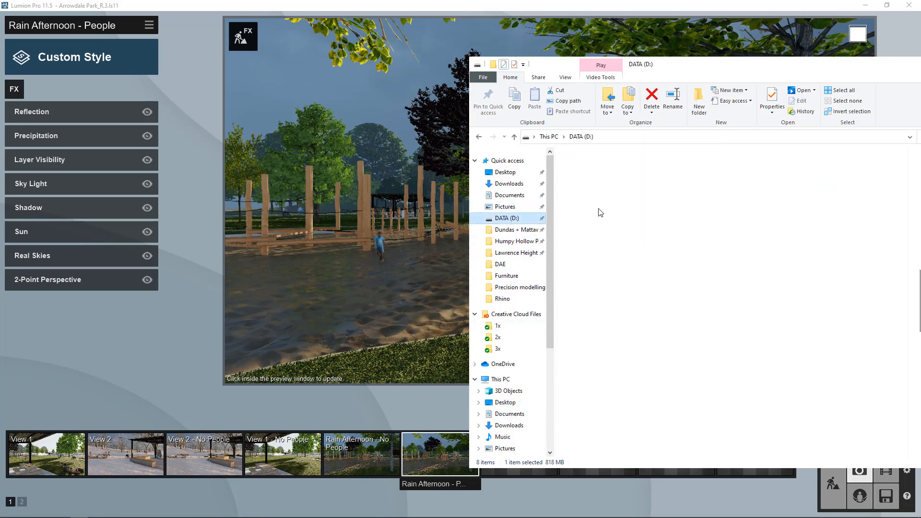
pyautogui.doubleClick(598, 208)
pyautogui.doubleClick(590, 177)
pyautogui.doubleClick(585, 197)
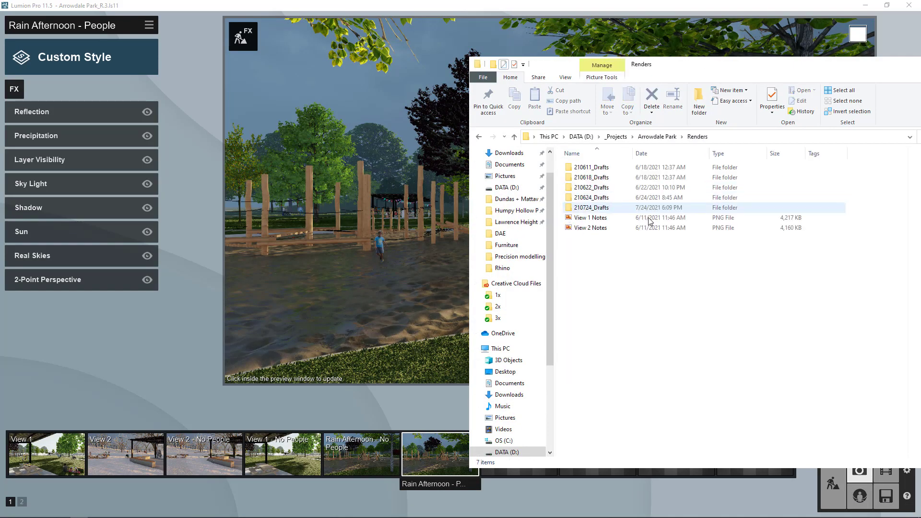
pyautogui.doubleClick(590, 209)
pyautogui.moveTo(551, 64); pyautogui.dragTo(237, 10)
pyautogui.doubleClick(272, 137)
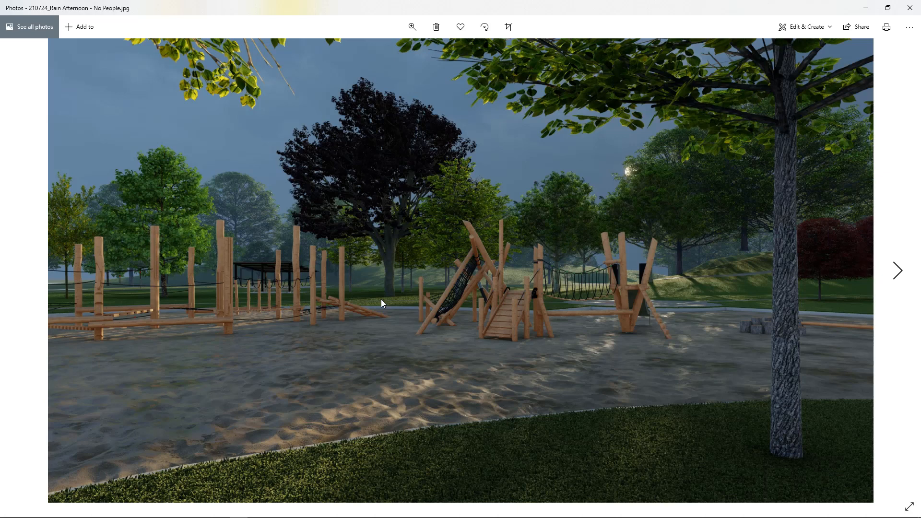
# Step through the No People material ID and sky alpha maps, then close the viewer.
pyautogui.press('Right')
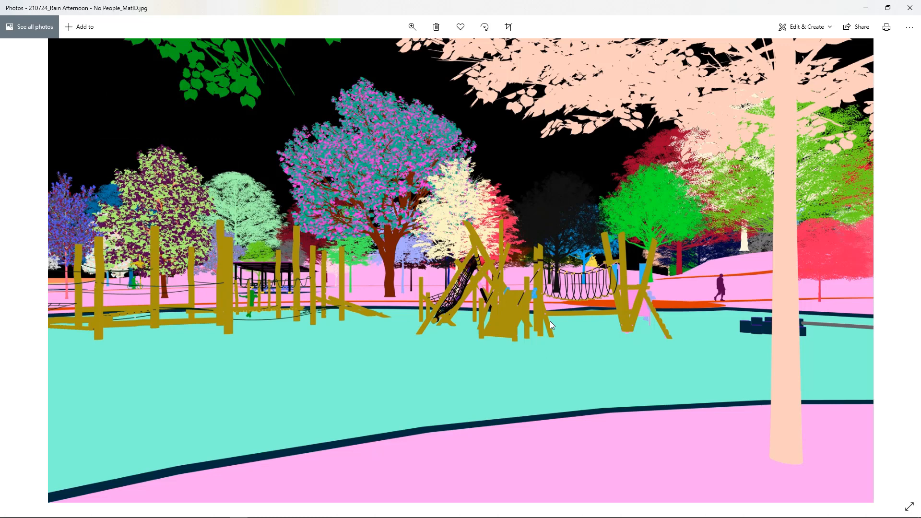
pyautogui.press('Right')
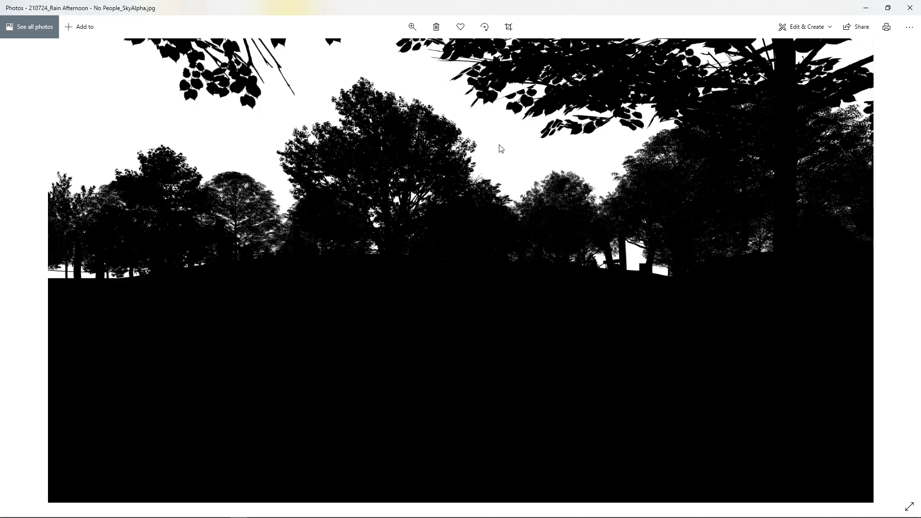
pyautogui.press('Escape')
pyautogui.click(446, 136)
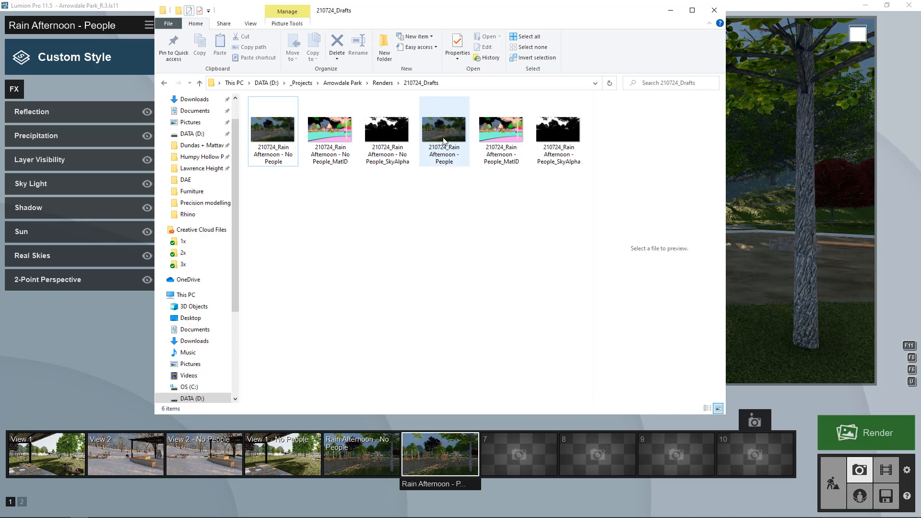
pyautogui.click(551, 134)
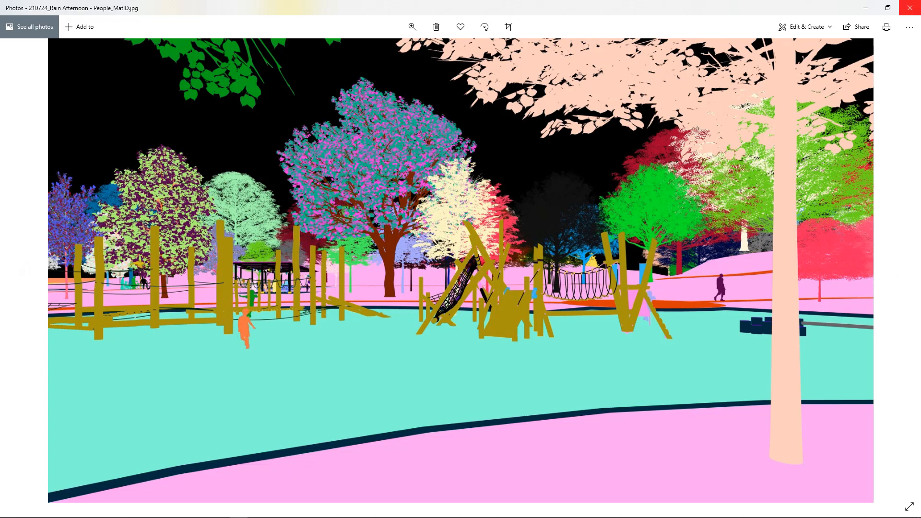
pyautogui.click(910, 8)
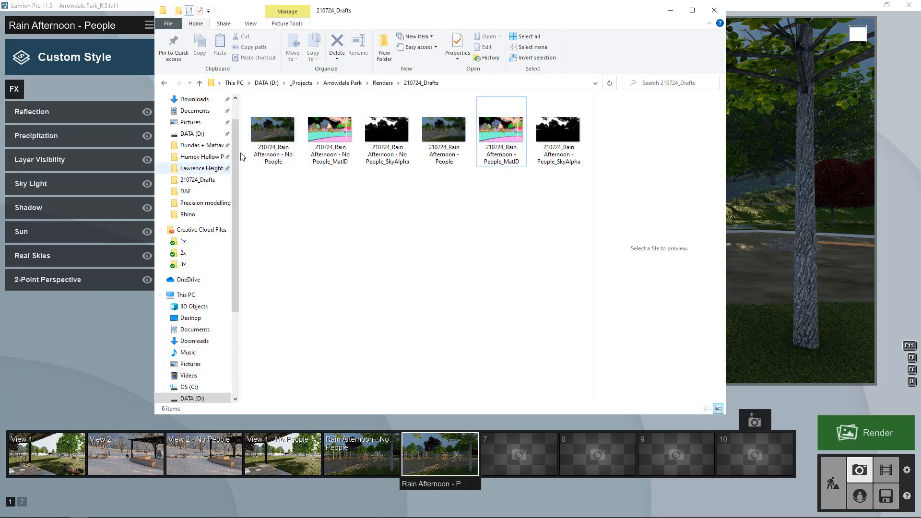
pyautogui.click(448, 263)
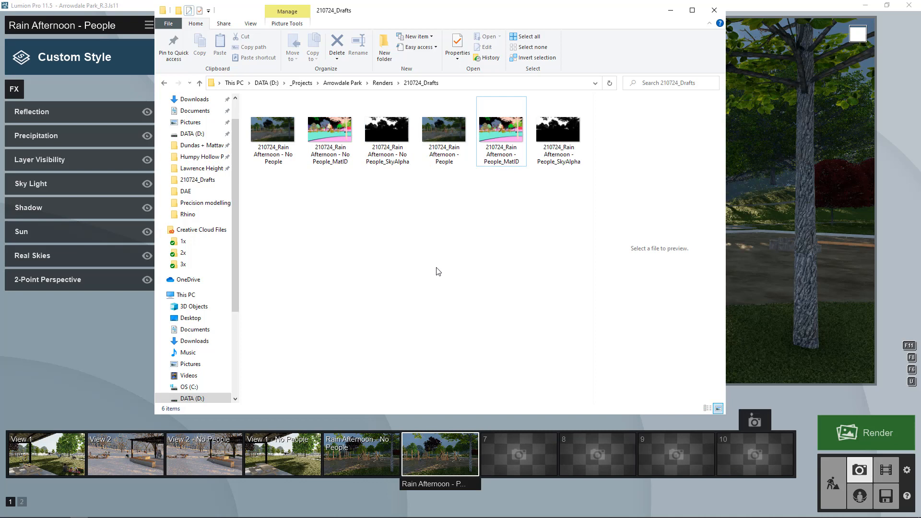